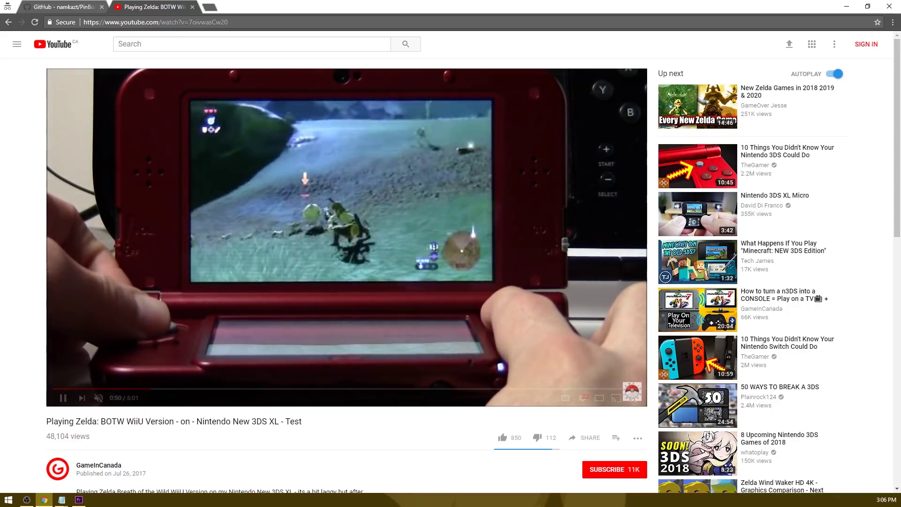
- On the PinBox page, highlight Xbox 360 controller emulation, keyboard mapping and configurable streaming
click(73, 8)
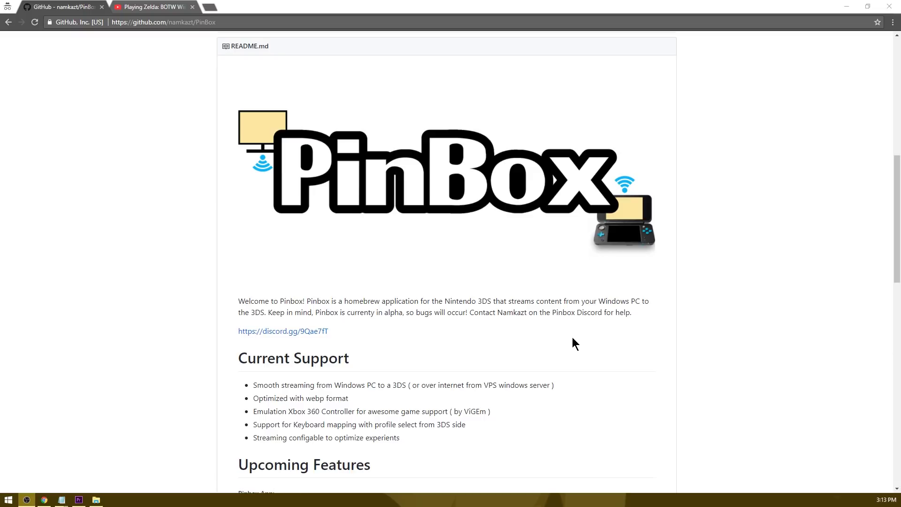
scroll(573, 337, down, 4)
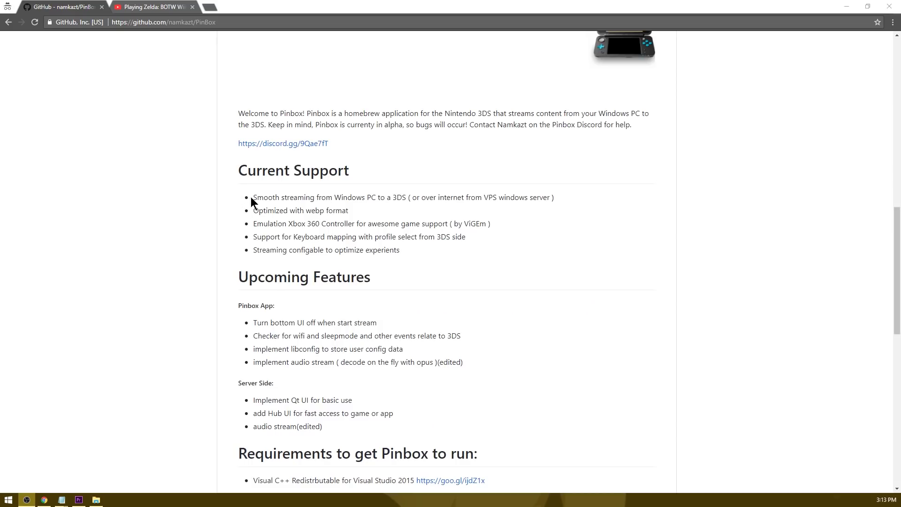
drag(254, 197, 353, 214)
drag(252, 224, 370, 223)
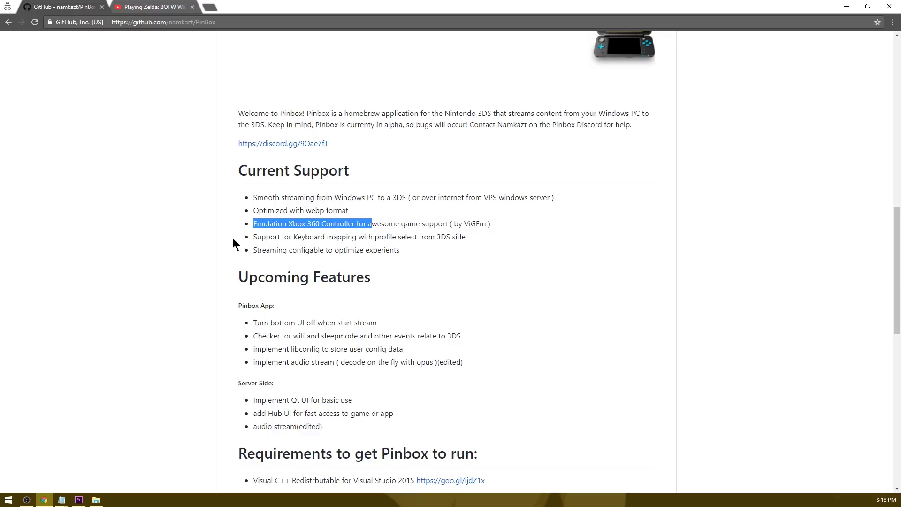
drag(256, 237, 463, 234)
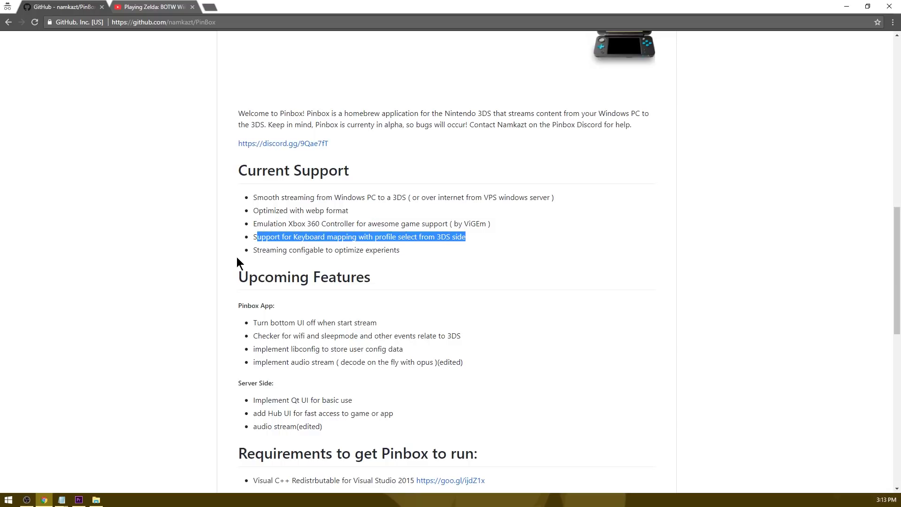
drag(255, 253, 467, 260)
click(283, 229)
- Highlight the planned bottom screen switch-off under Upcoming Features
scroll(283, 228, down, 2)
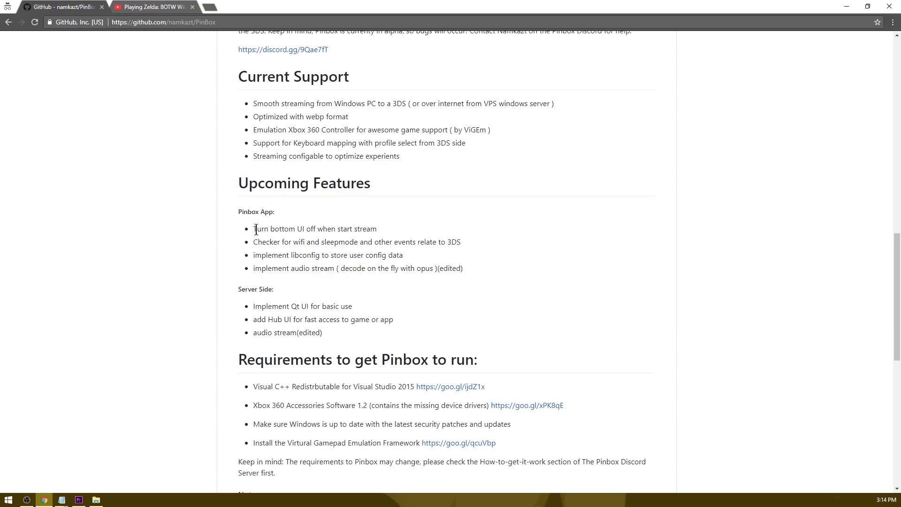
drag(254, 229, 380, 228)
click(411, 226)
- Highlight the Visual C++ Redistributable, Xbox 360 Accessories, Windows update and ViGEm framework requirements
scroll(404, 230, down, 4)
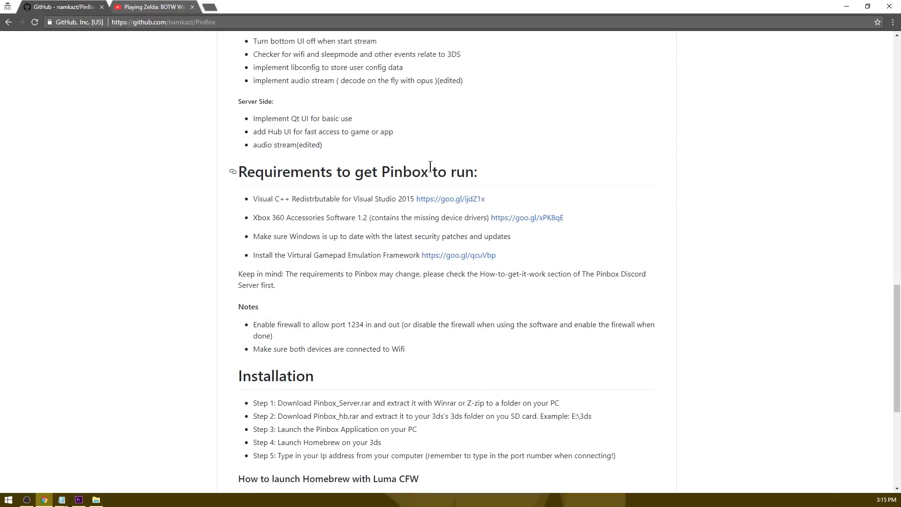
drag(253, 198, 416, 197)
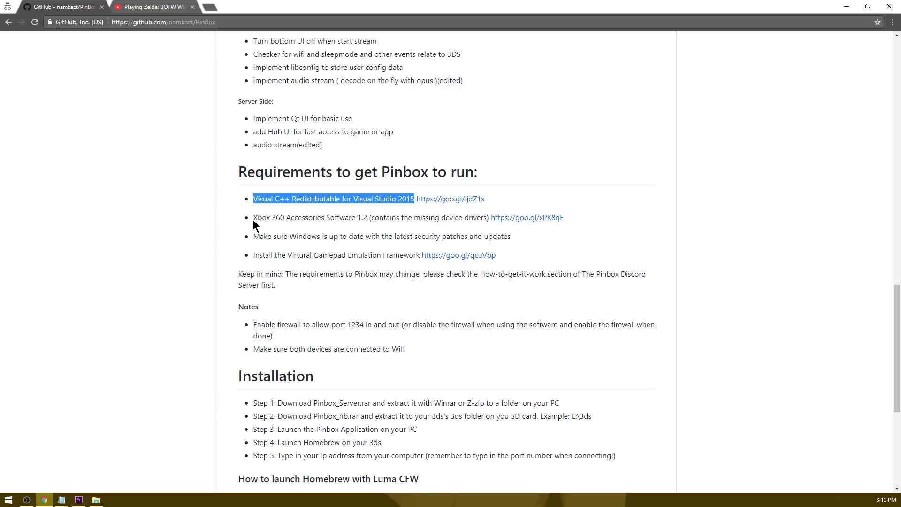
drag(253, 217, 357, 214)
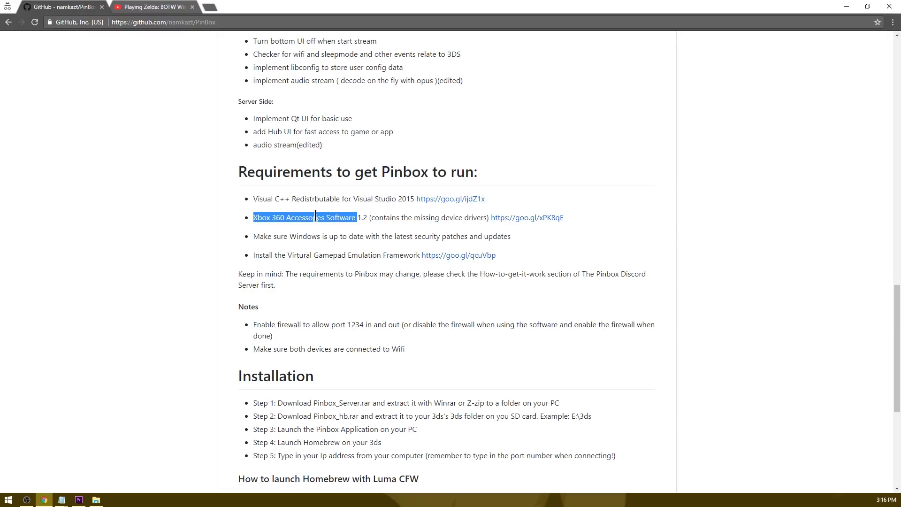
drag(254, 236, 515, 238)
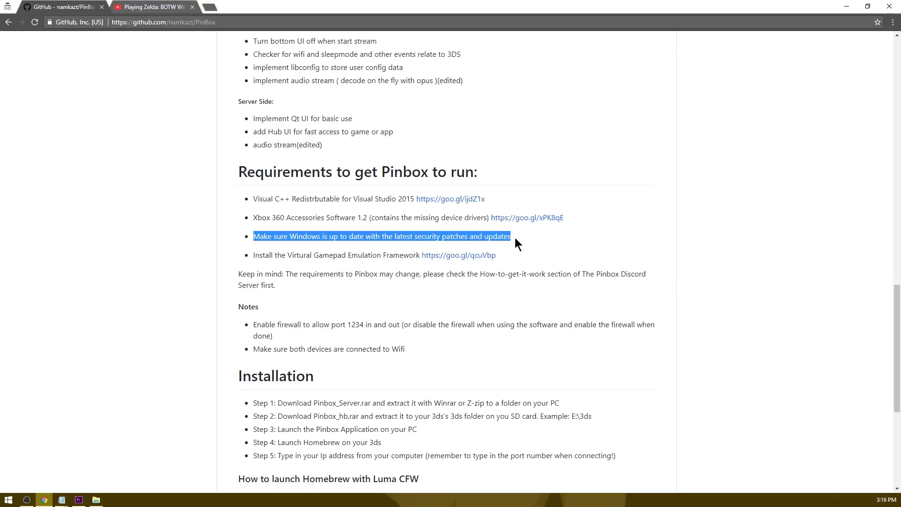
drag(253, 255, 418, 255)
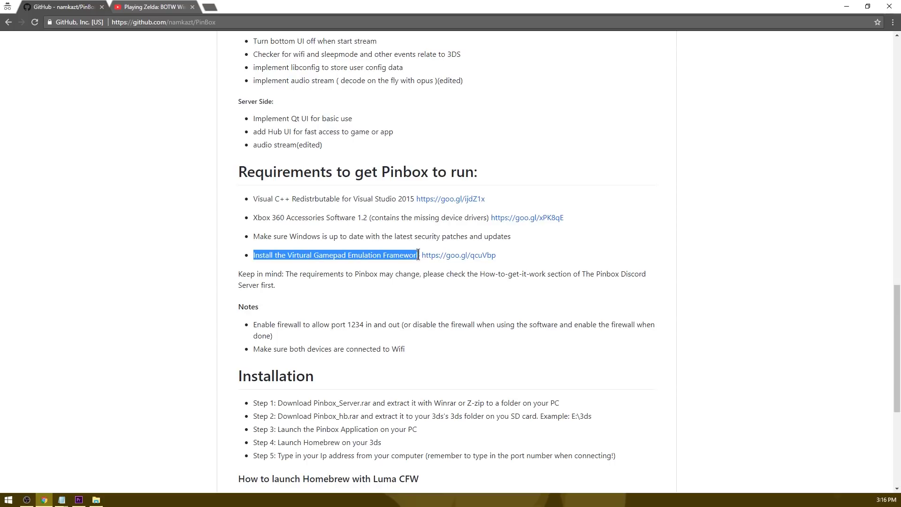
- Highlight the note to open firewall port 1234 and re-enable the firewall afterwards
click(327, 339)
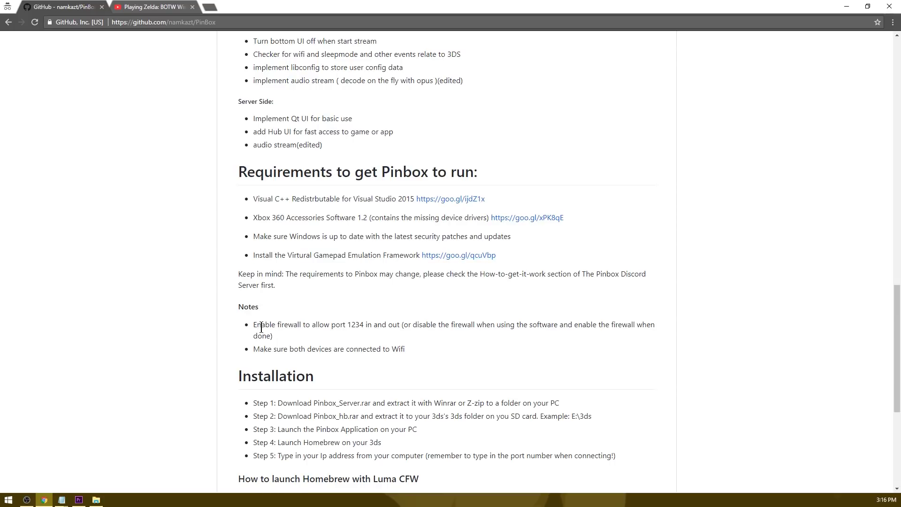
drag(275, 325, 475, 326)
drag(572, 324, 638, 325)
- Open the ViGEm driver installation guide and launch Windows PowerShell (Admin) beside it
click(464, 258)
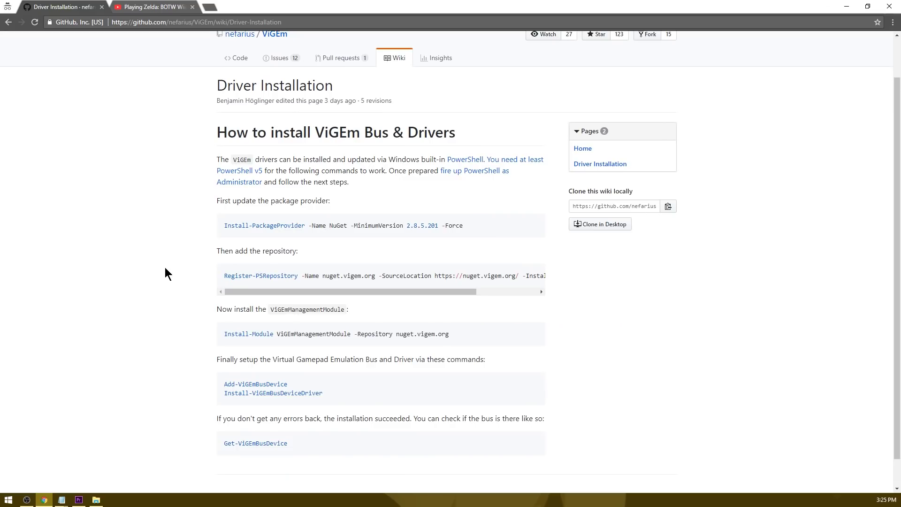
key(super+x)
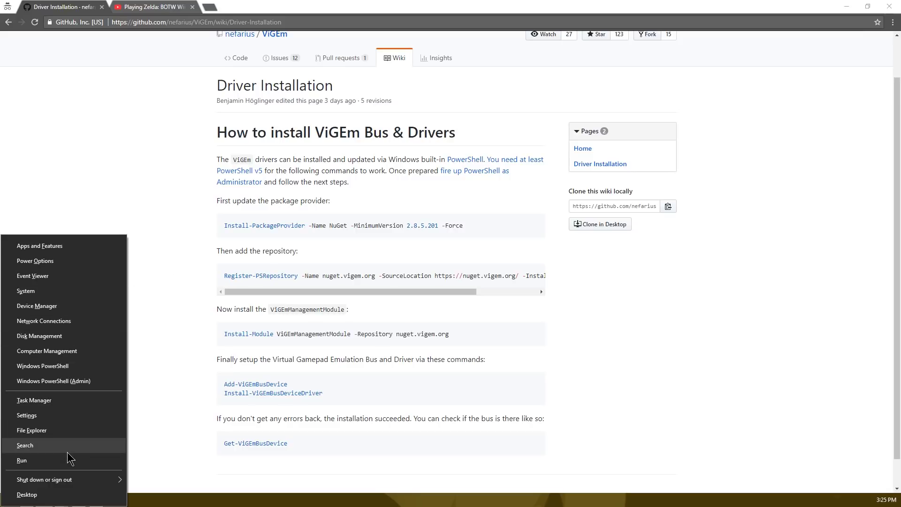
click(73, 384)
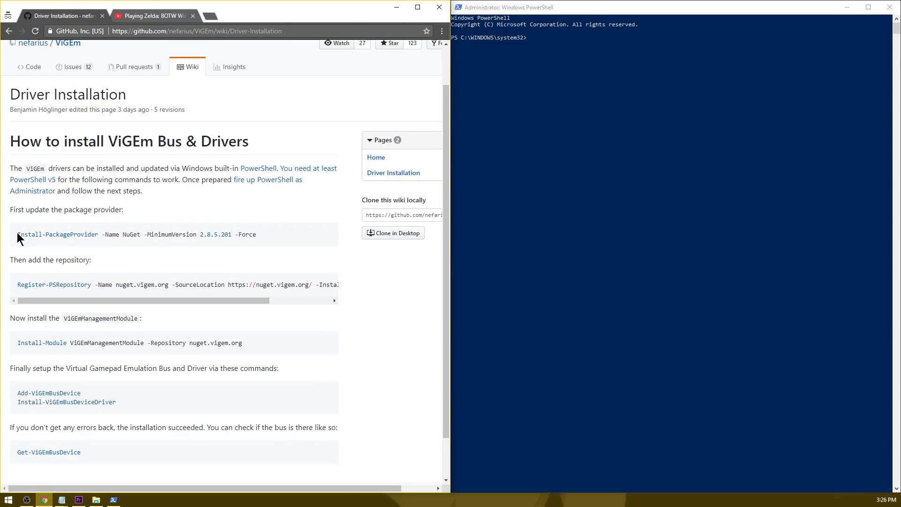
- Run the guide's Install-PackageProvider command in PowerShell to install the NuGet provider
drag(278, 233, 17, 234)
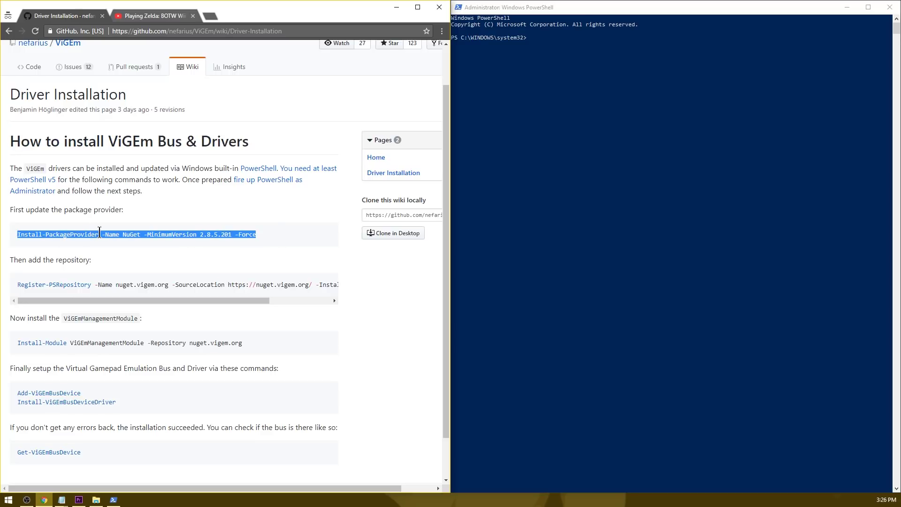
click(603, 96)
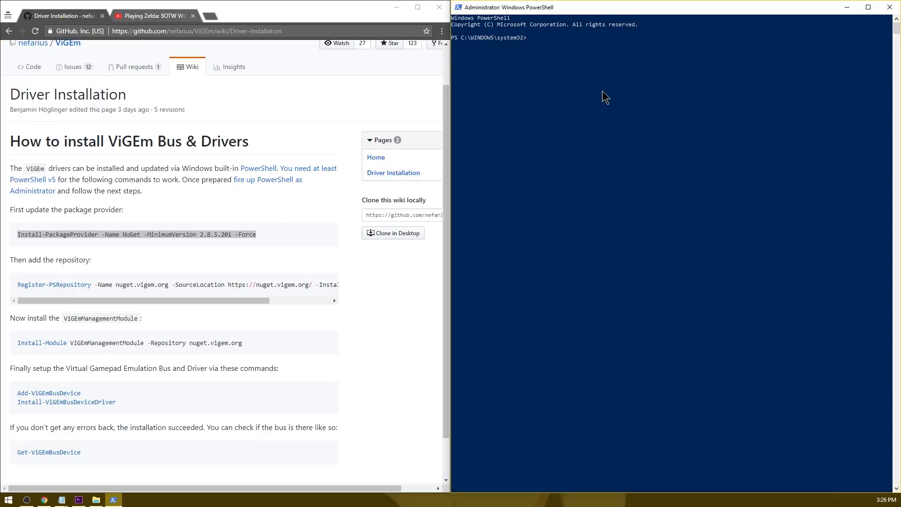
right_click(603, 92)
key(Return)
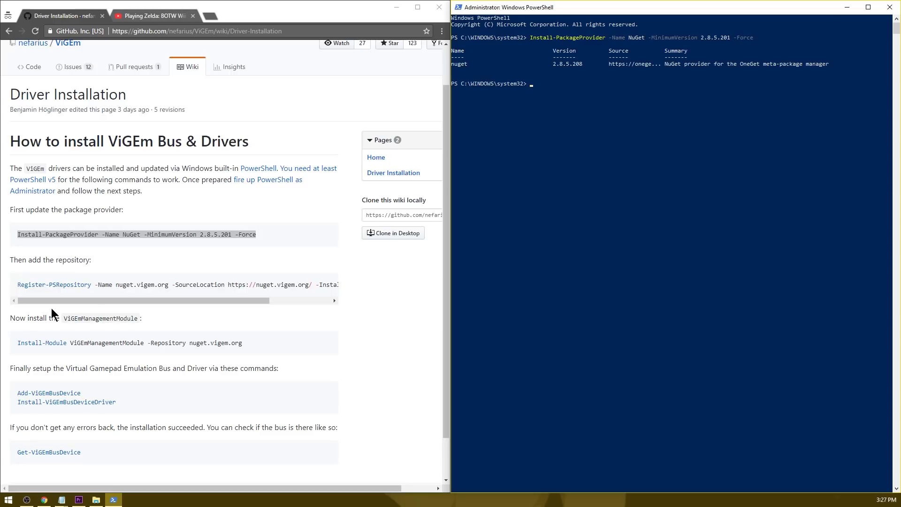
- Copy the Register-PSRepository and Install-Module commands from the guide into PowerShell
click(17, 285)
drag(17, 286, 376, 284)
key(ctrl+c)
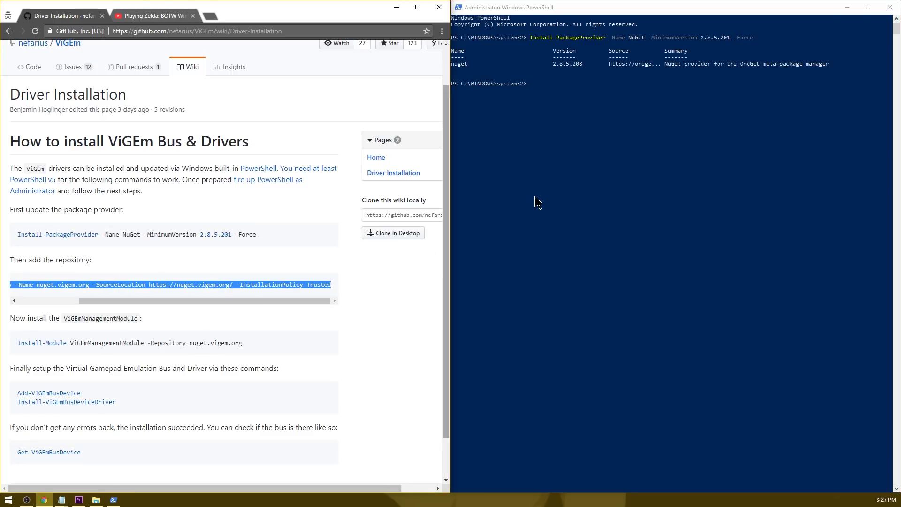
click(573, 153)
right_click(574, 152)
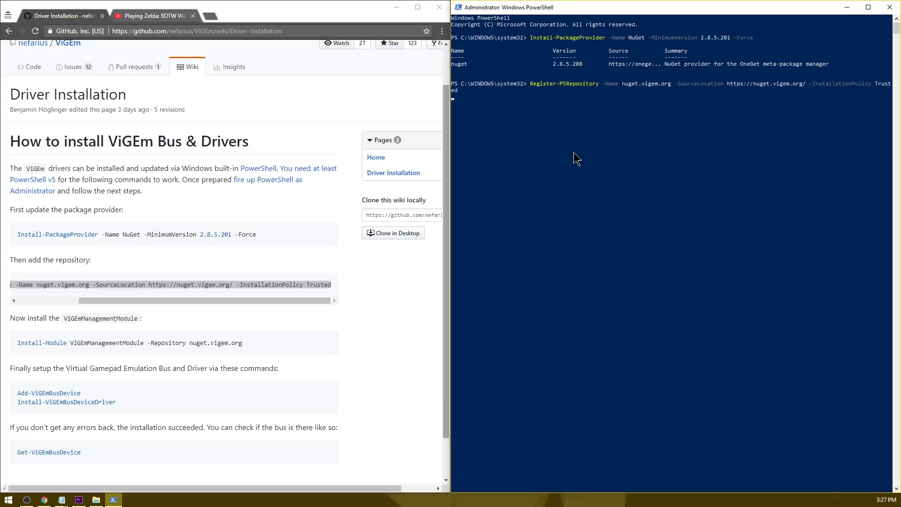
scroll(16, 298, down, 1)
drag(17, 295, 247, 297)
key(ctrl+c)
click(621, 117)
right_click(621, 117)
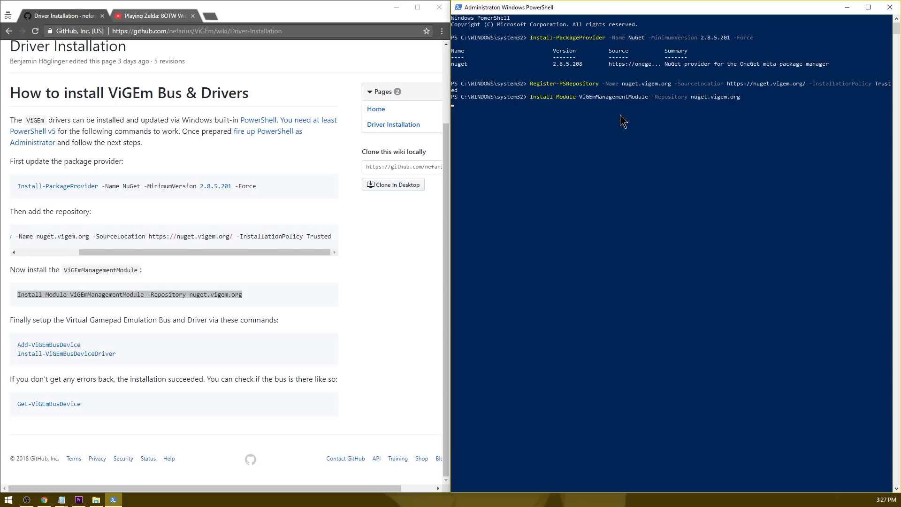
- Run Add-ViGEmBusDevice and Install-ViGEmBusDeviceDriver, approving the device driver installation
drag(17, 345, 115, 354)
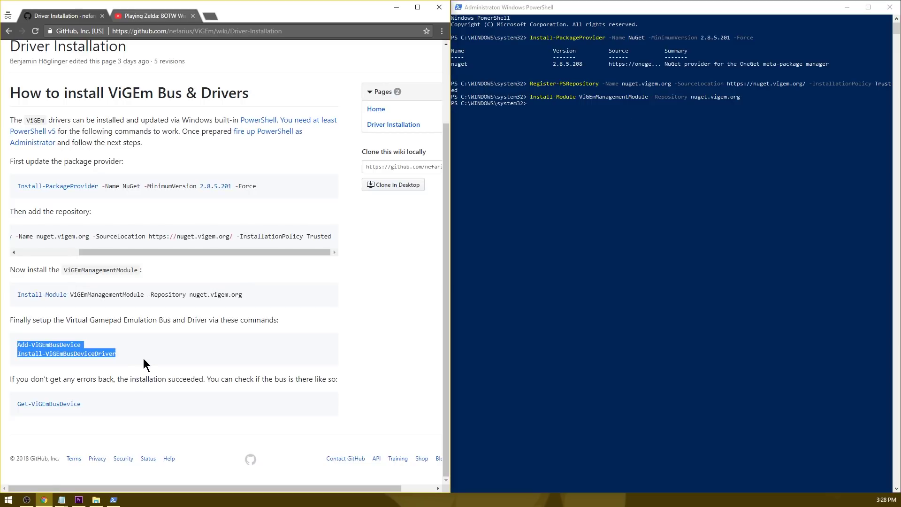
key(ctrl+c)
click(578, 152)
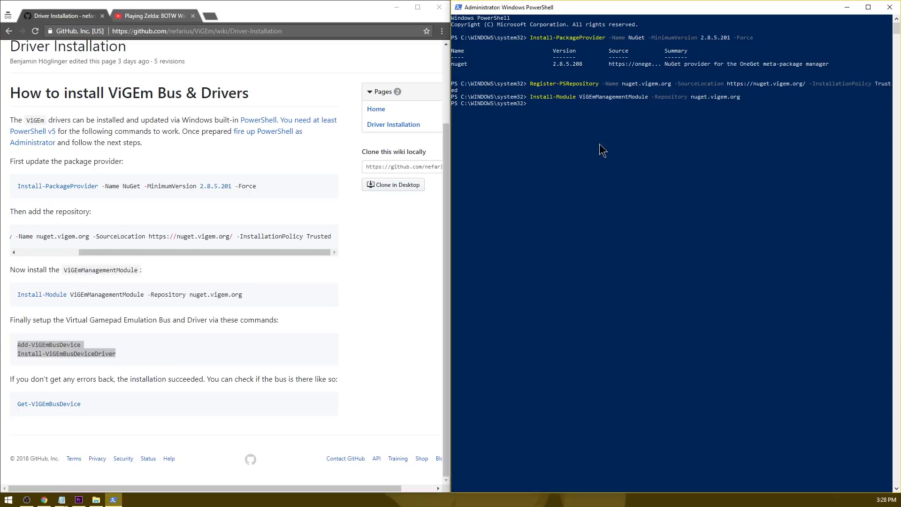
right_click(603, 150)
key(Return)
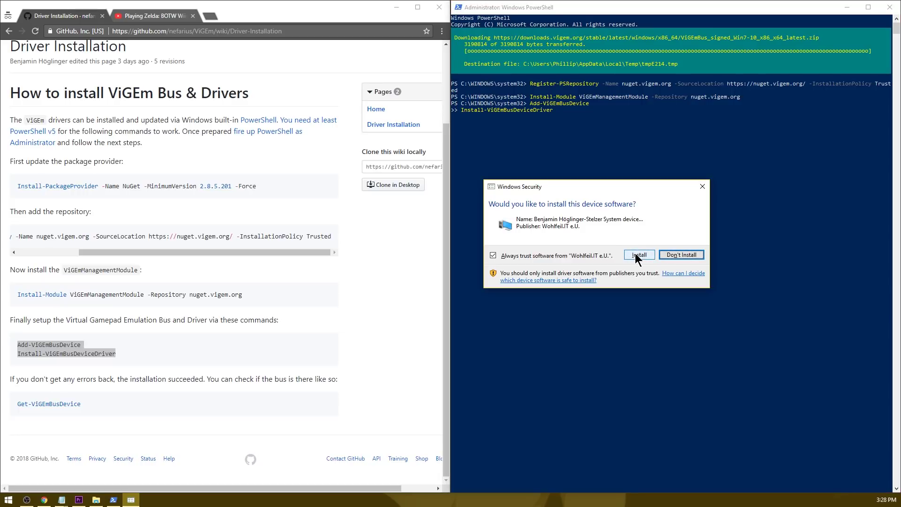
click(636, 254)
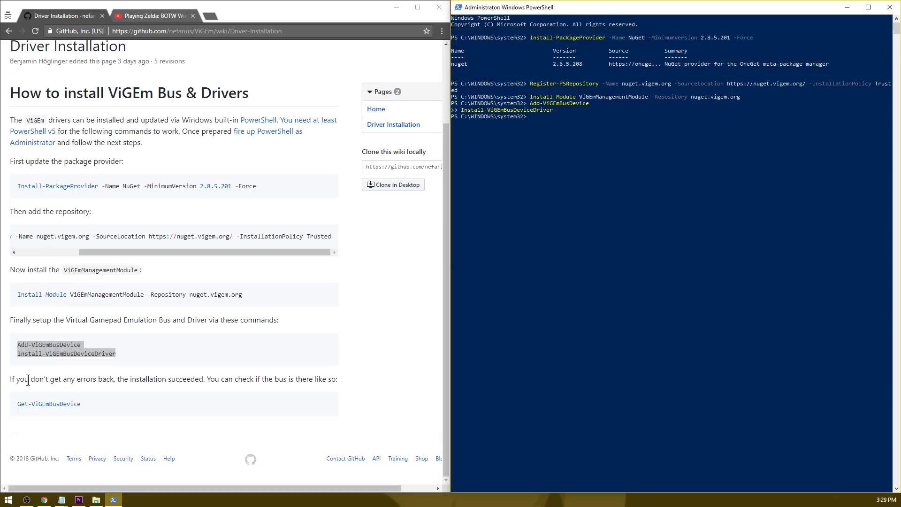
- Paste the Get-ViGEmBusDevice check command into PowerShell
drag(11, 379, 318, 377)
click(201, 401)
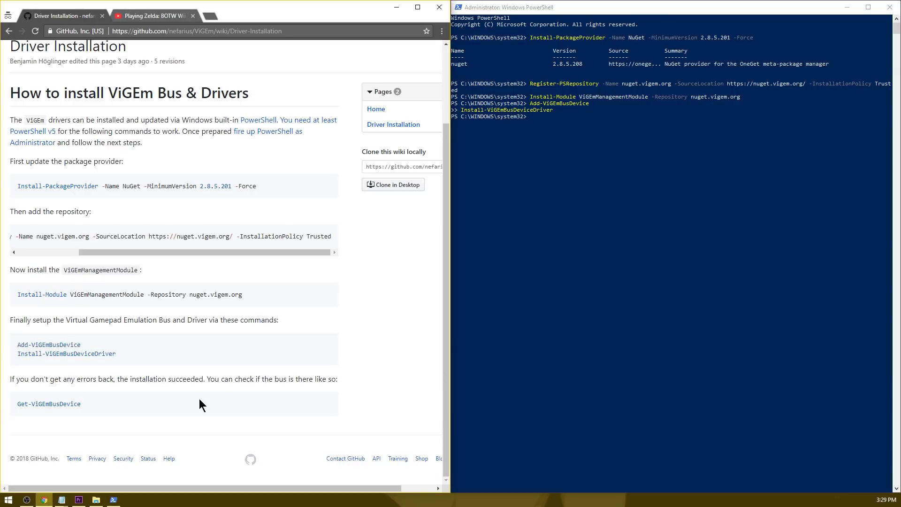
triple_click(101, 409)
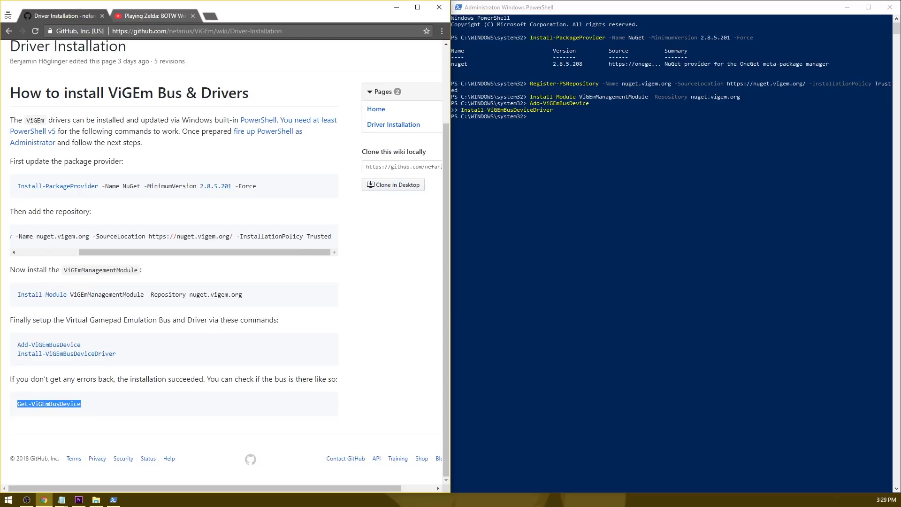
click(608, 229)
right_click(609, 229)
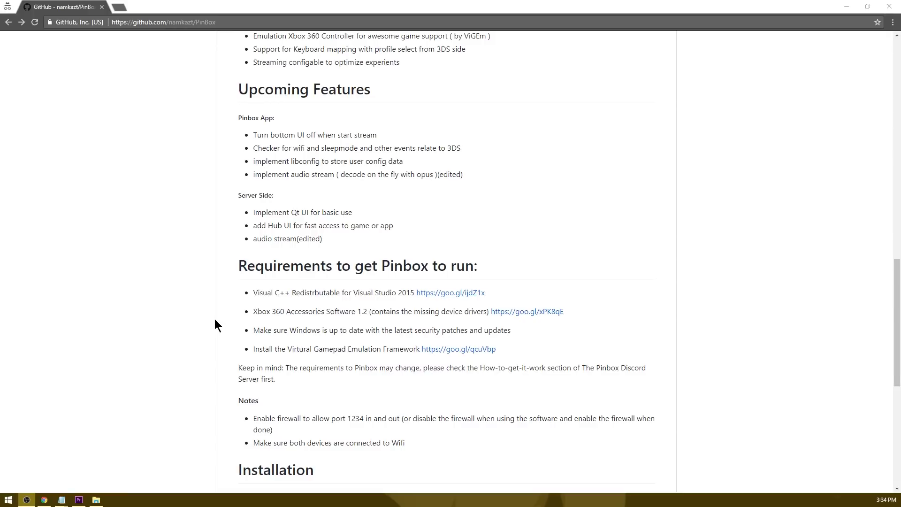
- From the PinBox releases page, download PinBox_hb_r0.1.2.rar and PinBox_server_r0.1.2.rar
scroll(502, 252, up, 12)
scroll(502, 254, up, 5)
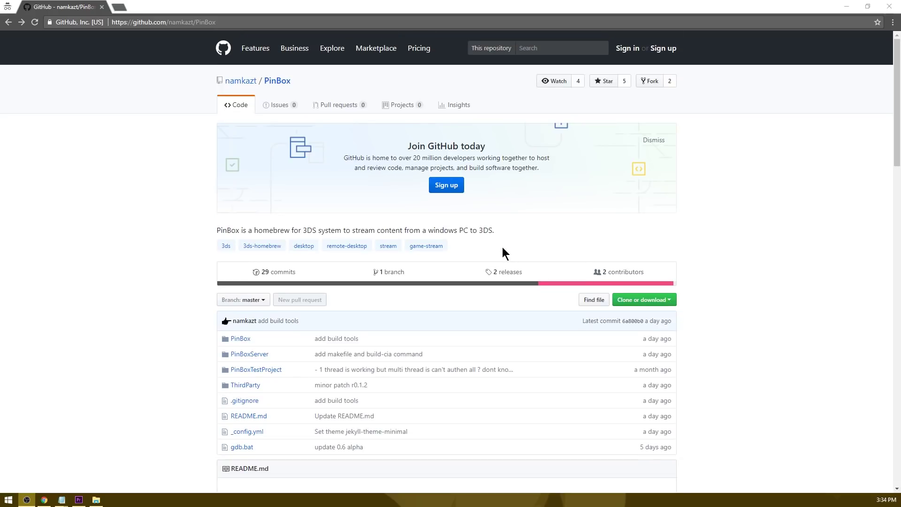
click(499, 271)
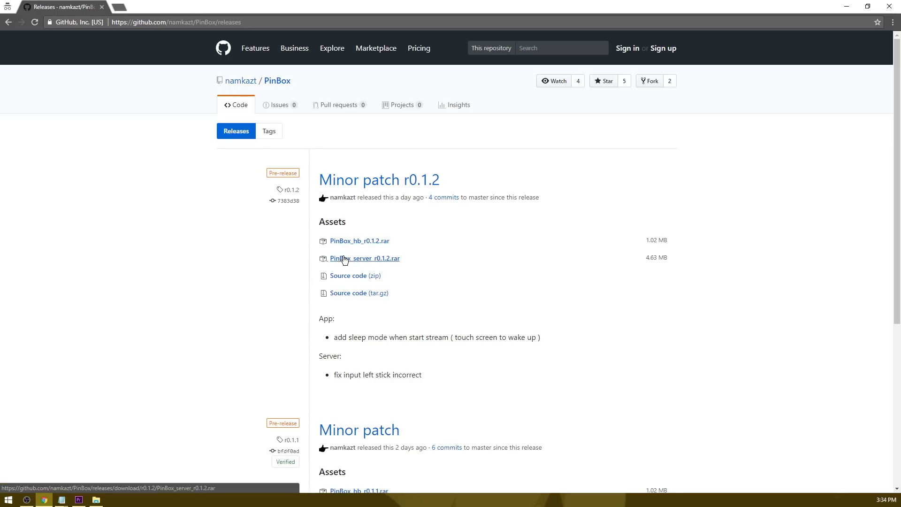
click(362, 241)
click(374, 260)
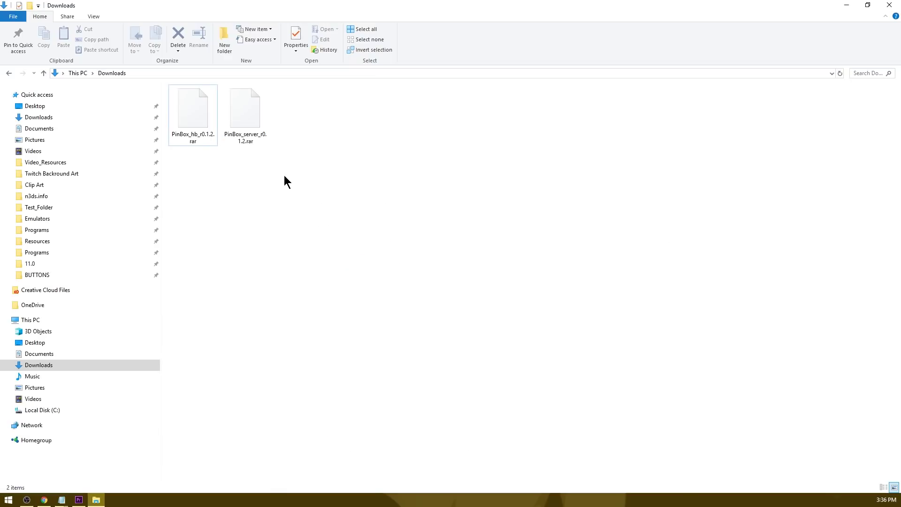
- Extract both .rar archives into their own folders with 7-Zip, then delete the archives
drag(285, 177, 173, 94)
right_click(237, 117)
mouse_move(316, 121)
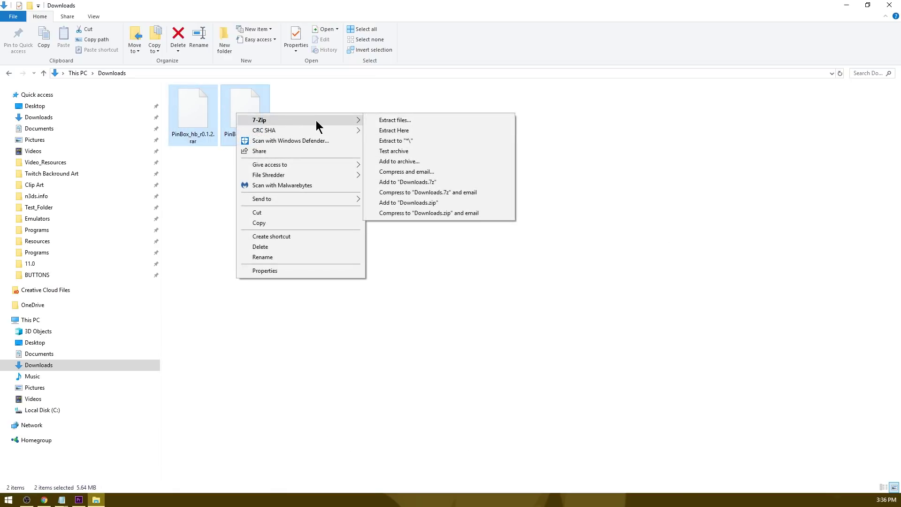
click(412, 141)
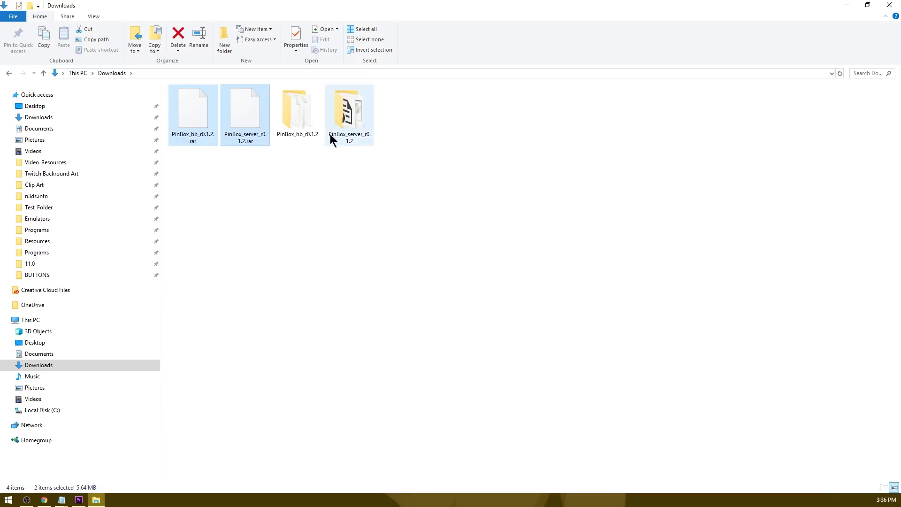
key(Delete)
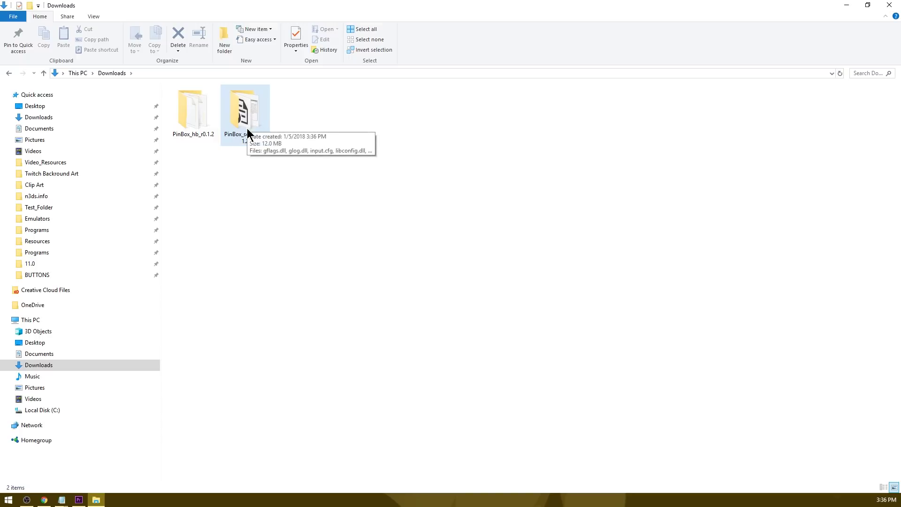
- Open the PinBox_hb_r0.1.2 folder and select PinBox.3dsx
click(244, 101)
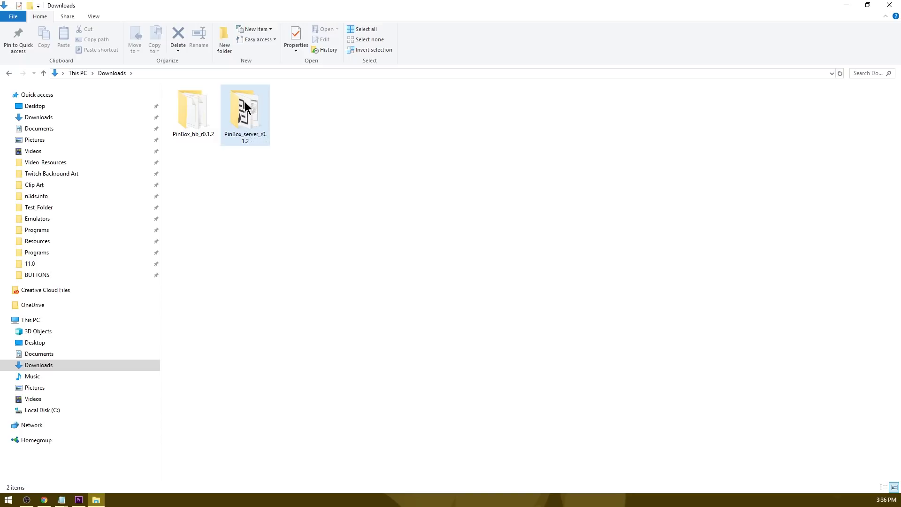
double_click(189, 116)
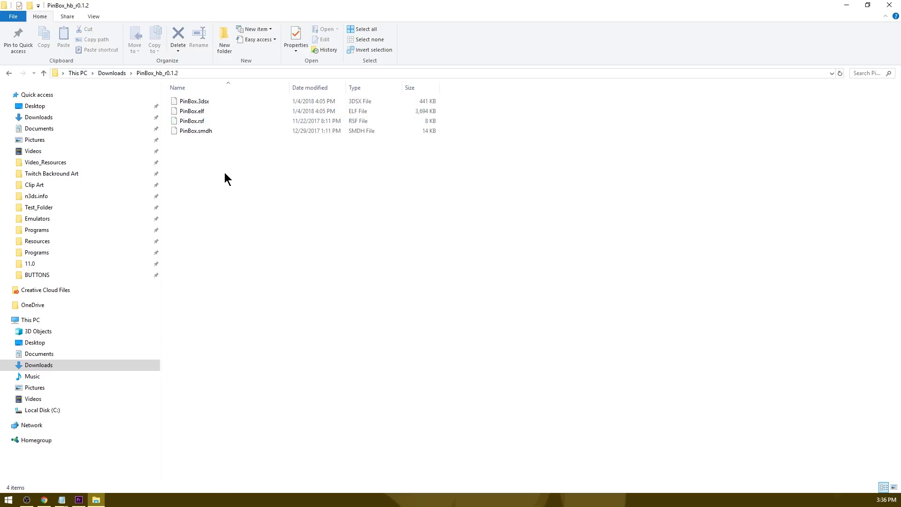
click(204, 105)
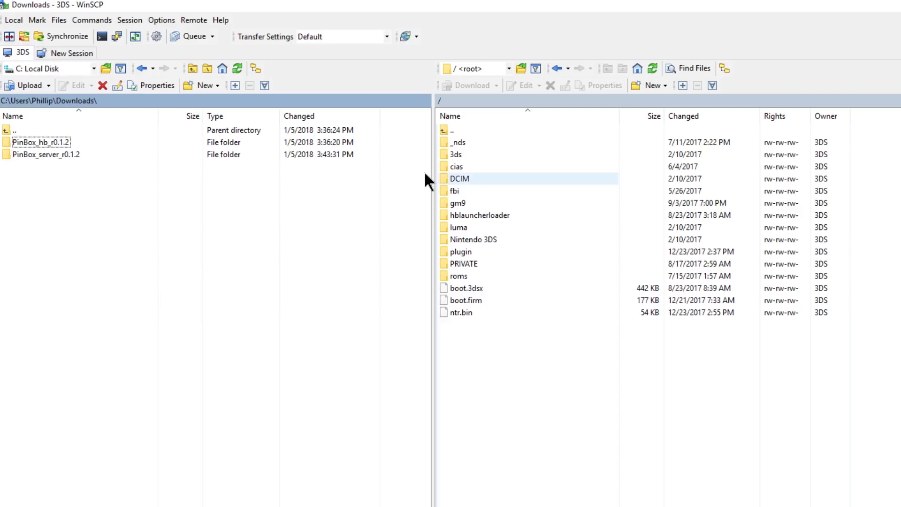
- Drag the four PinBox_hb_r0.1.2 files from the local pane into the 3DS pane
double_click(29, 143)
drag(69, 201, 456, 158)
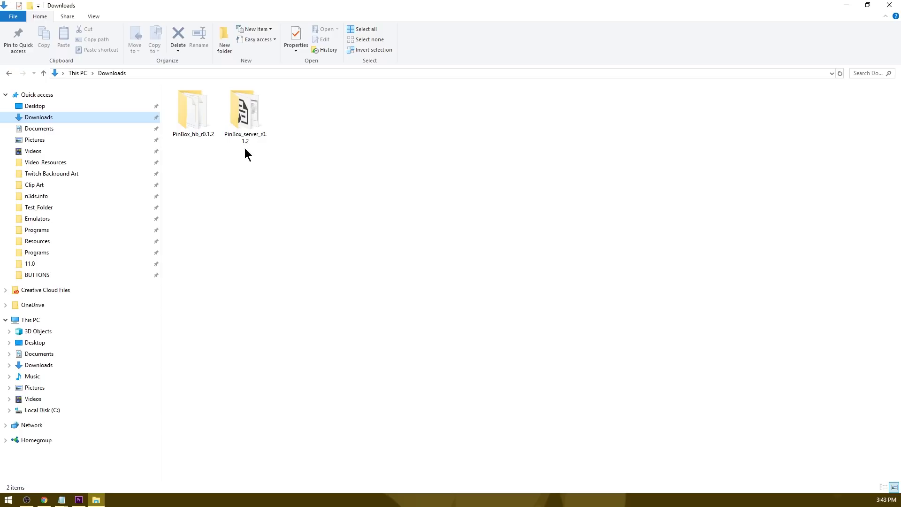
- Launch PinBoxServer.exe from PinBox_server_r0.1.2 and allow it through Windows Firewall
double_click(253, 109)
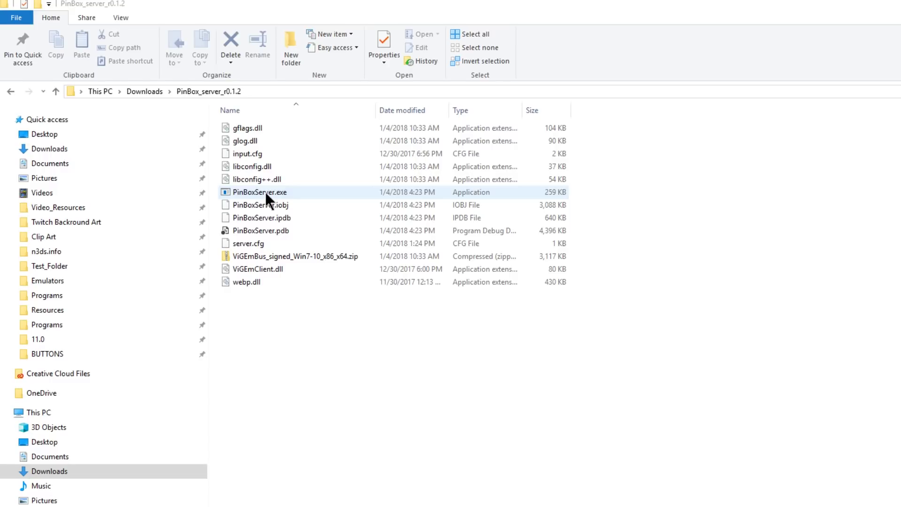
double_click(265, 192)
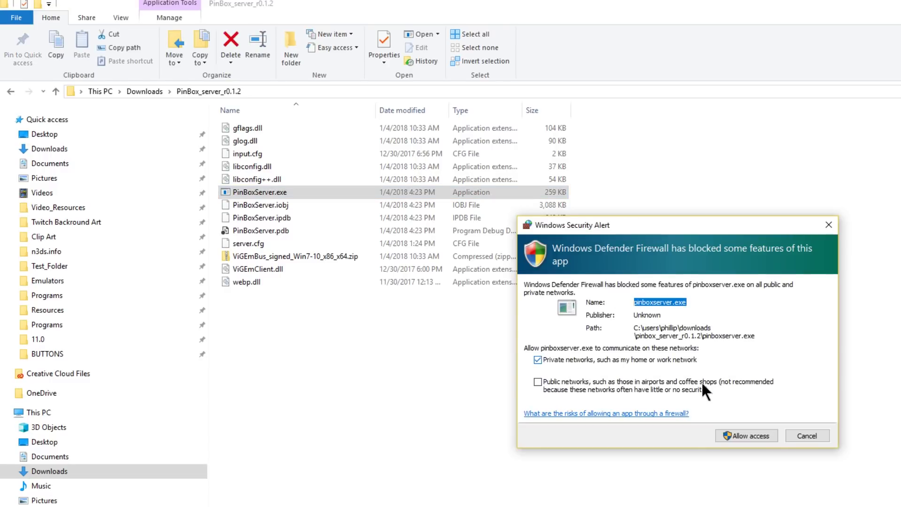
click(748, 432)
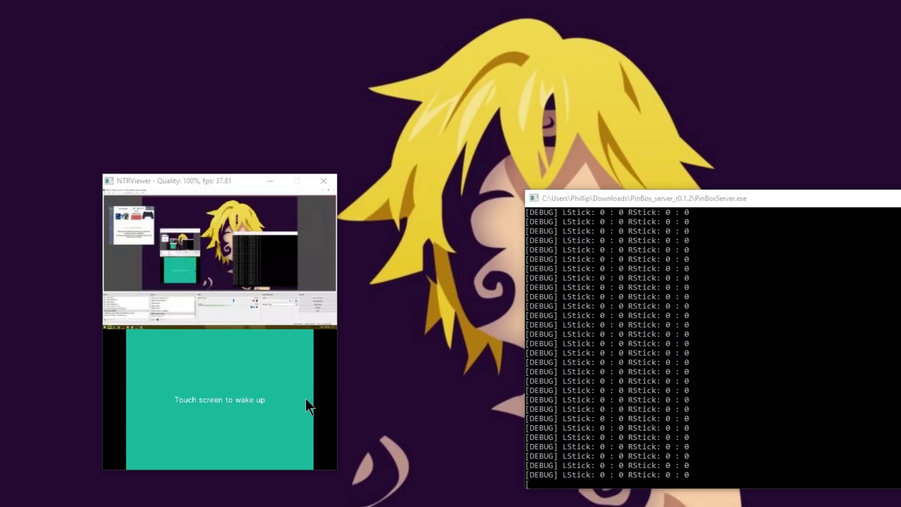
- Move the NTRViewer window showing the 3DS stream to a new spot on the desktop
drag(211, 180, 265, 168)
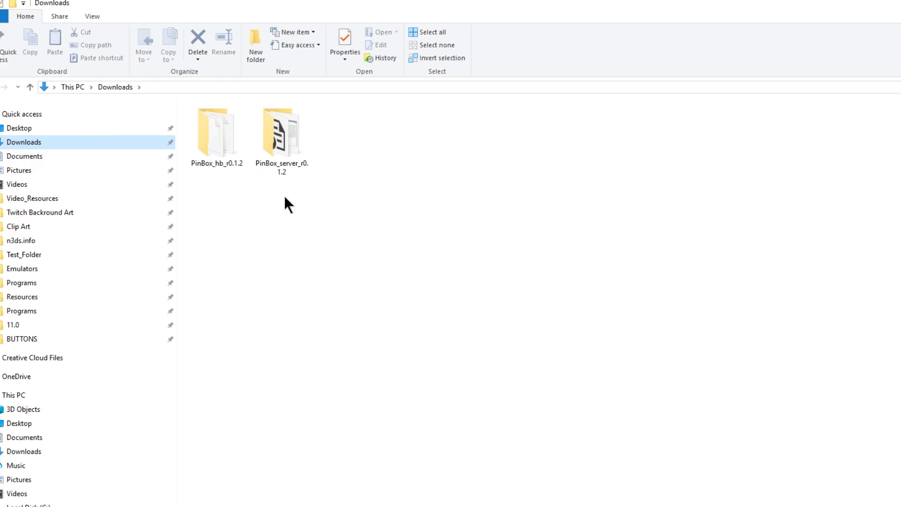
- Open server.cfg from PinBox_server_r0.1.2 in Notepad, confirm monitor_index = 0, then close it
double_click(284, 125)
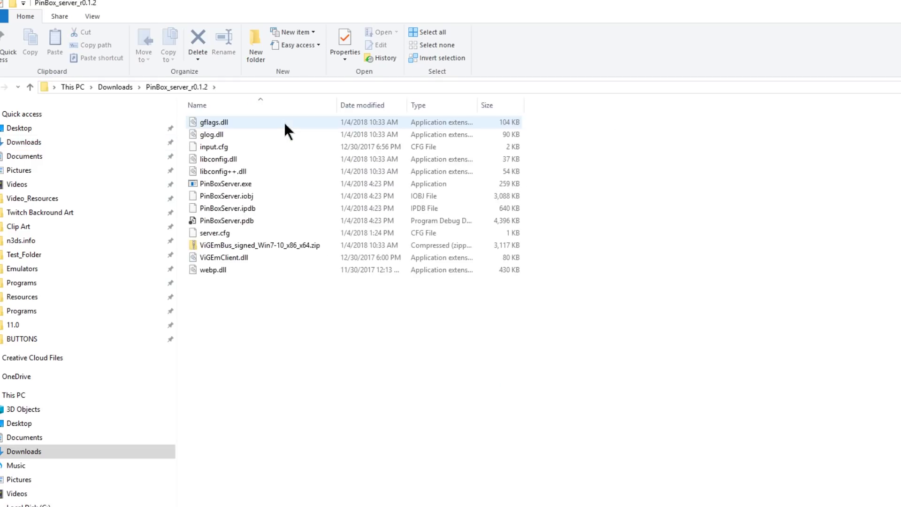
right_click(224, 232)
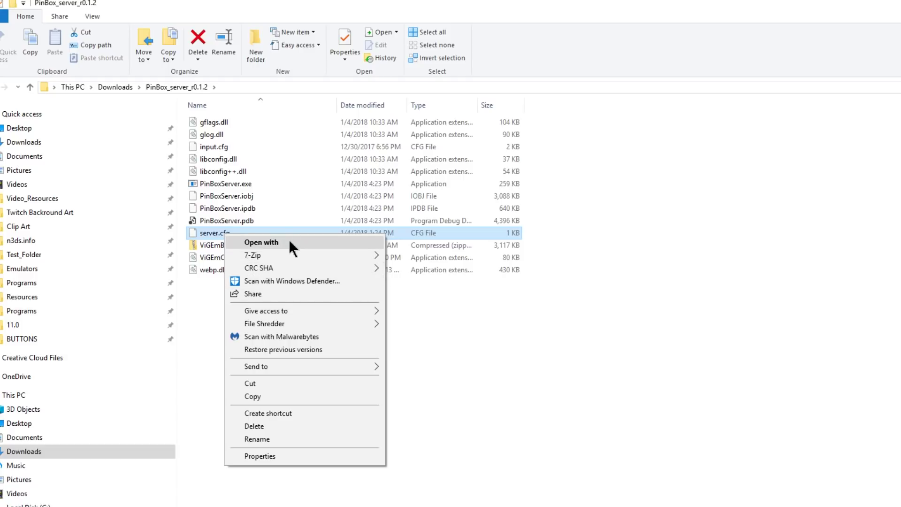
click(289, 239)
click(446, 231)
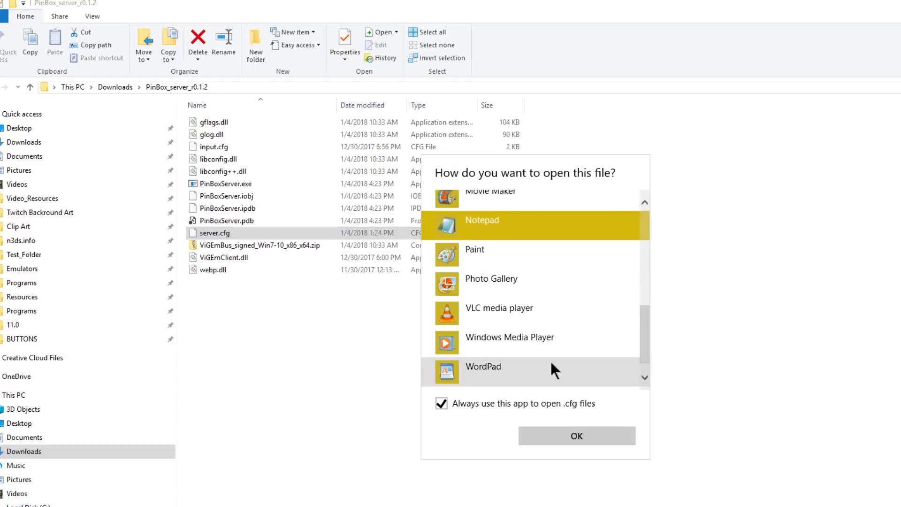
click(571, 434)
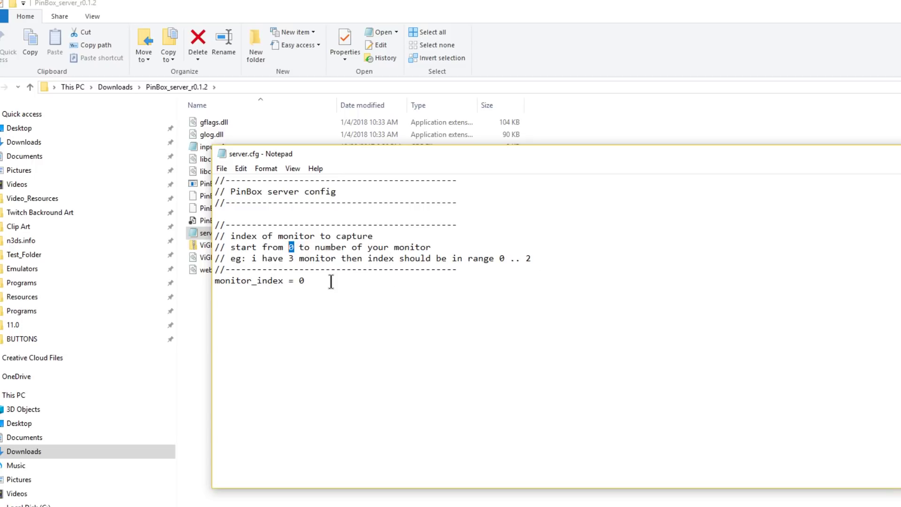
click(305, 281)
key(alt+F4)
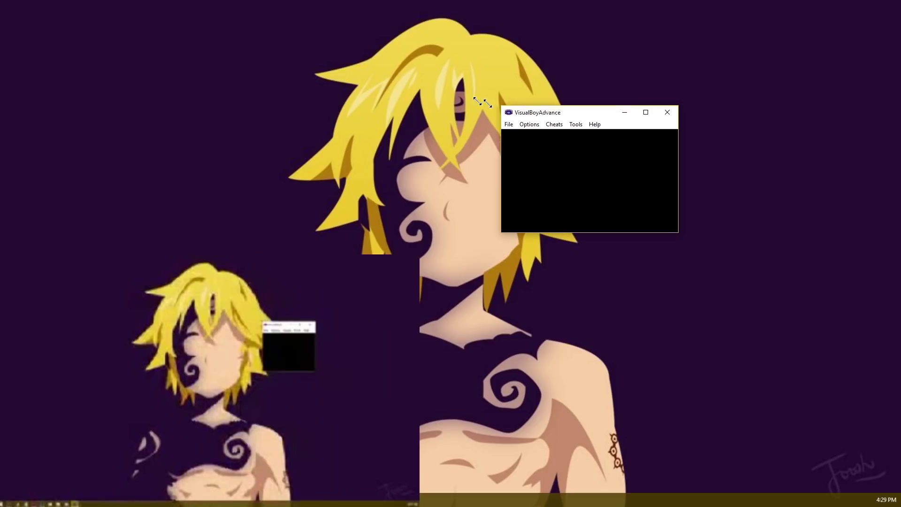
- Enlarge the VisualBoyAdvance window and map joypad 1 to the second controller's hat switch and buttons
drag(497, 105, 408, 29)
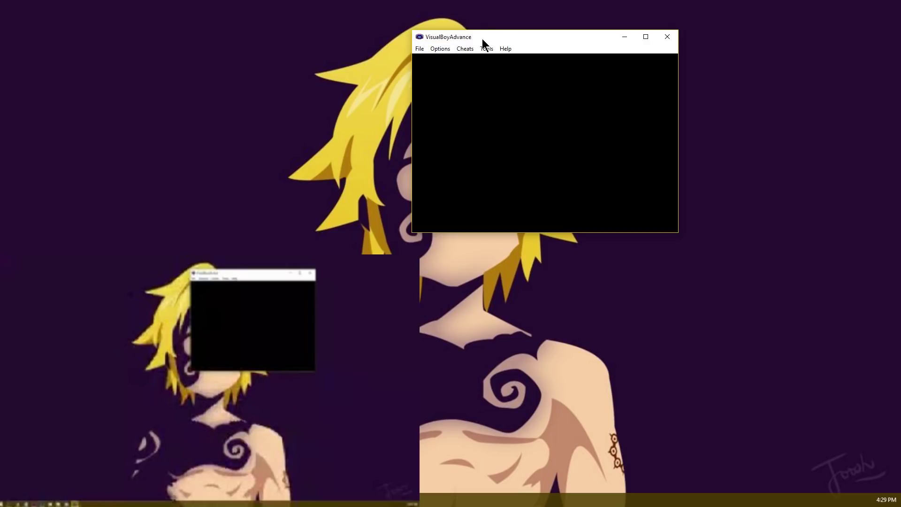
click(441, 49)
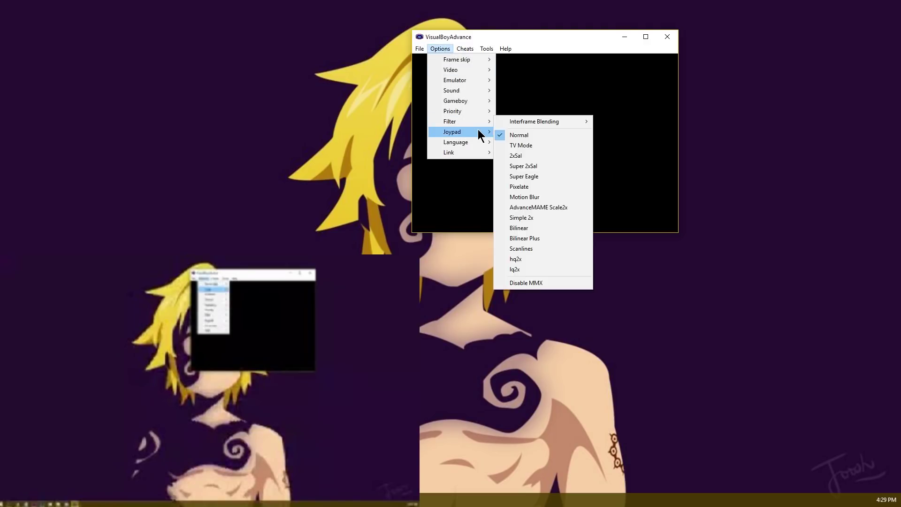
mouse_move(483, 132)
mouse_move(547, 132)
click(623, 135)
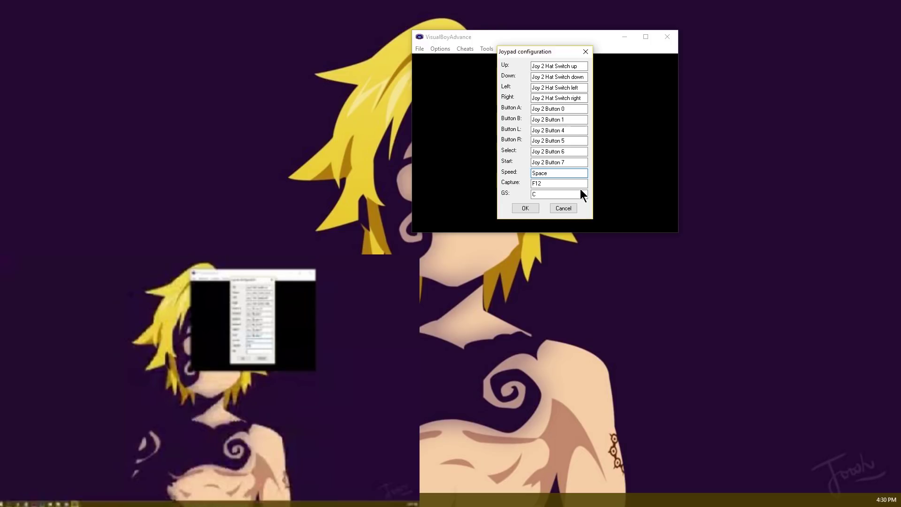
click(526, 208)
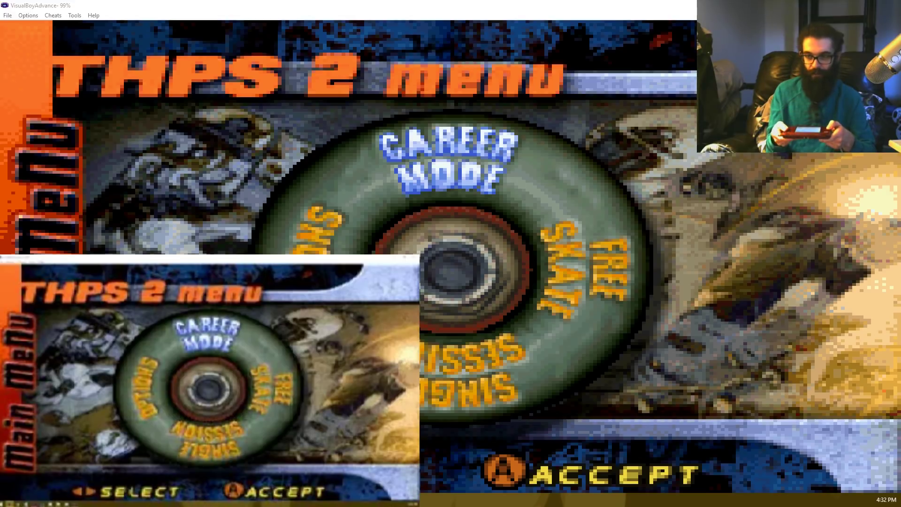
- Turn the THPS 2 menu wheel to Free Skate, pick Tony Hawk, and start skating
key(Right)
key(Right)
key(Right)
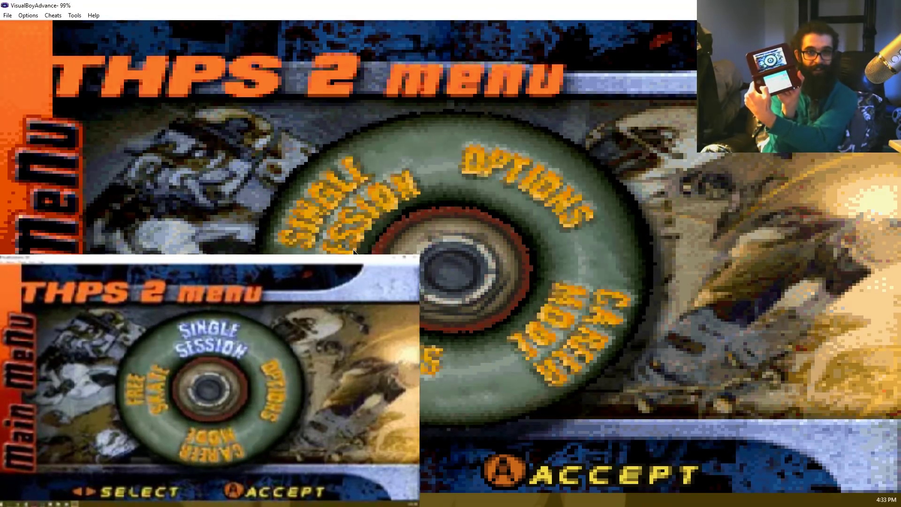
key(Right)
key(Right)
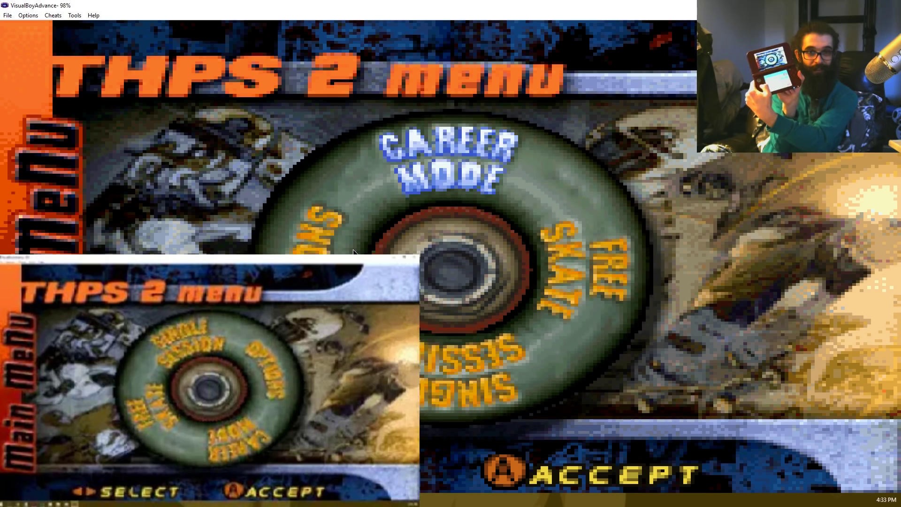
key(z)
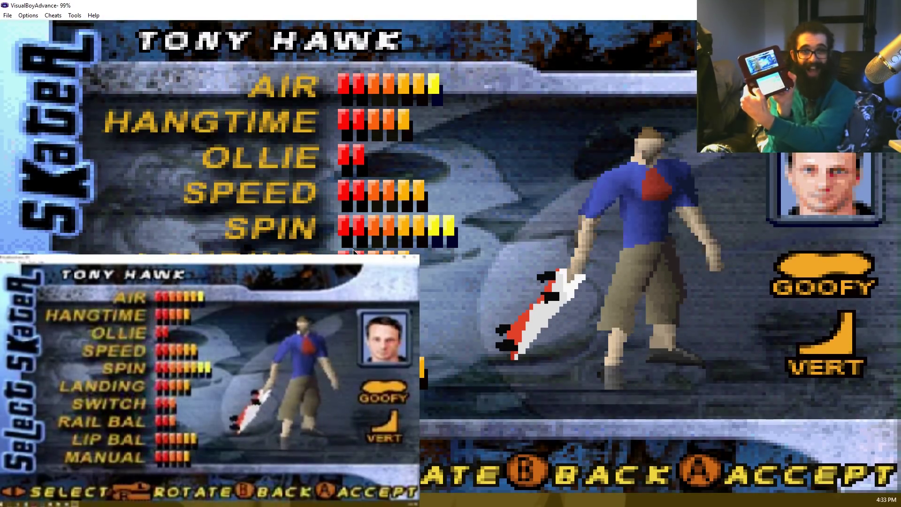
key(z)
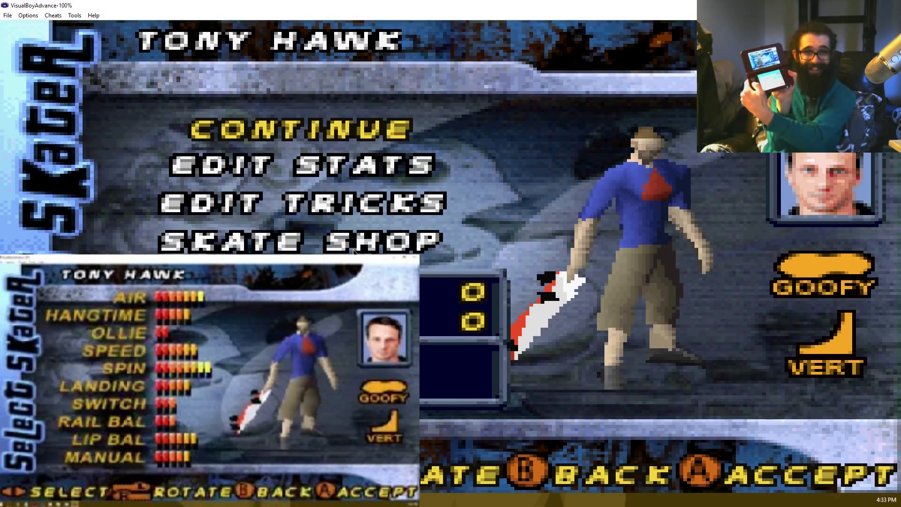
key(z)
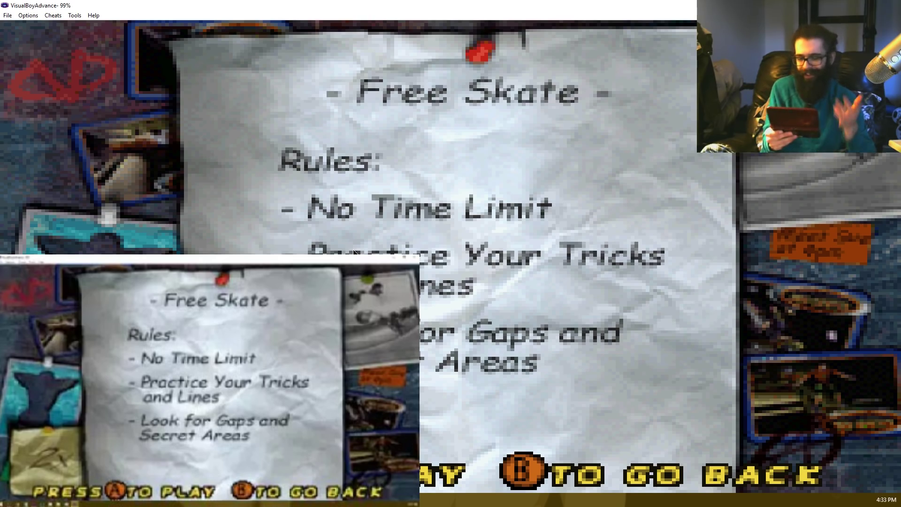
key(z)
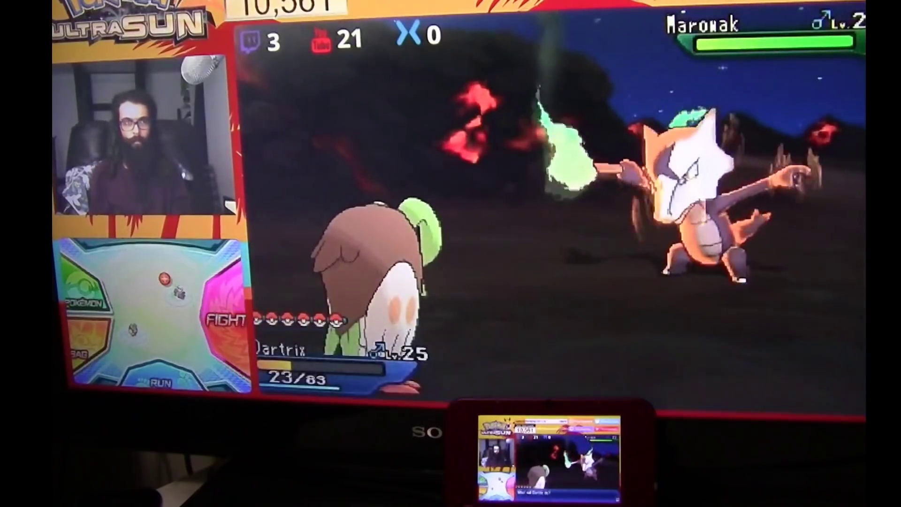
- Attack with one of Dartrix's moves, then send out Diglett and show its move list
key(Return)
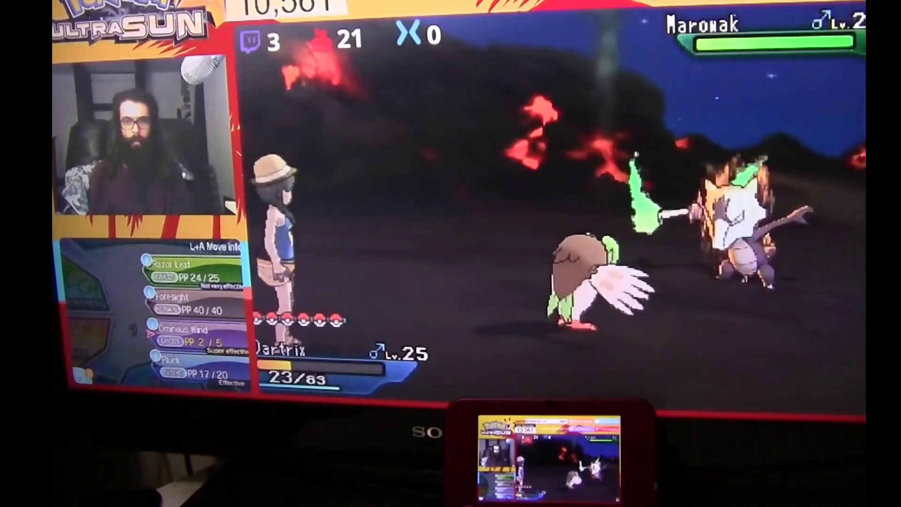
key(Return)
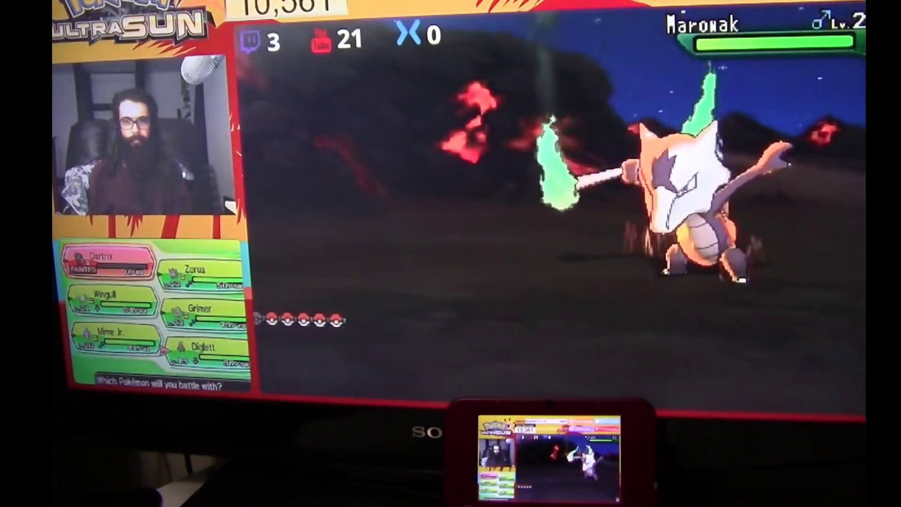
key(Return)
key(Return)
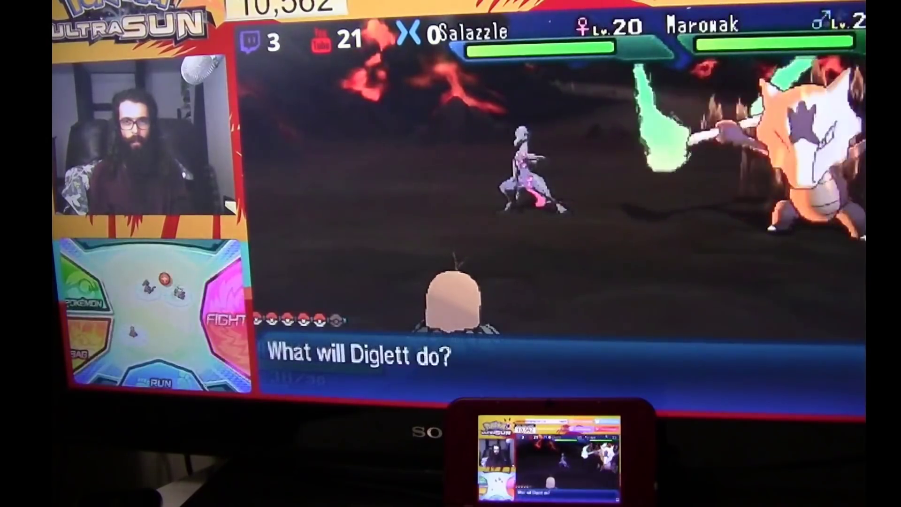
key(Return)
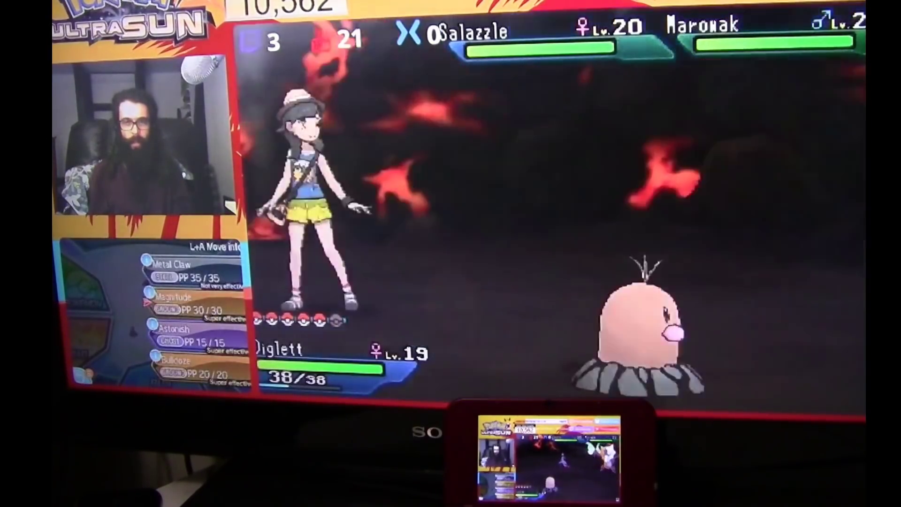